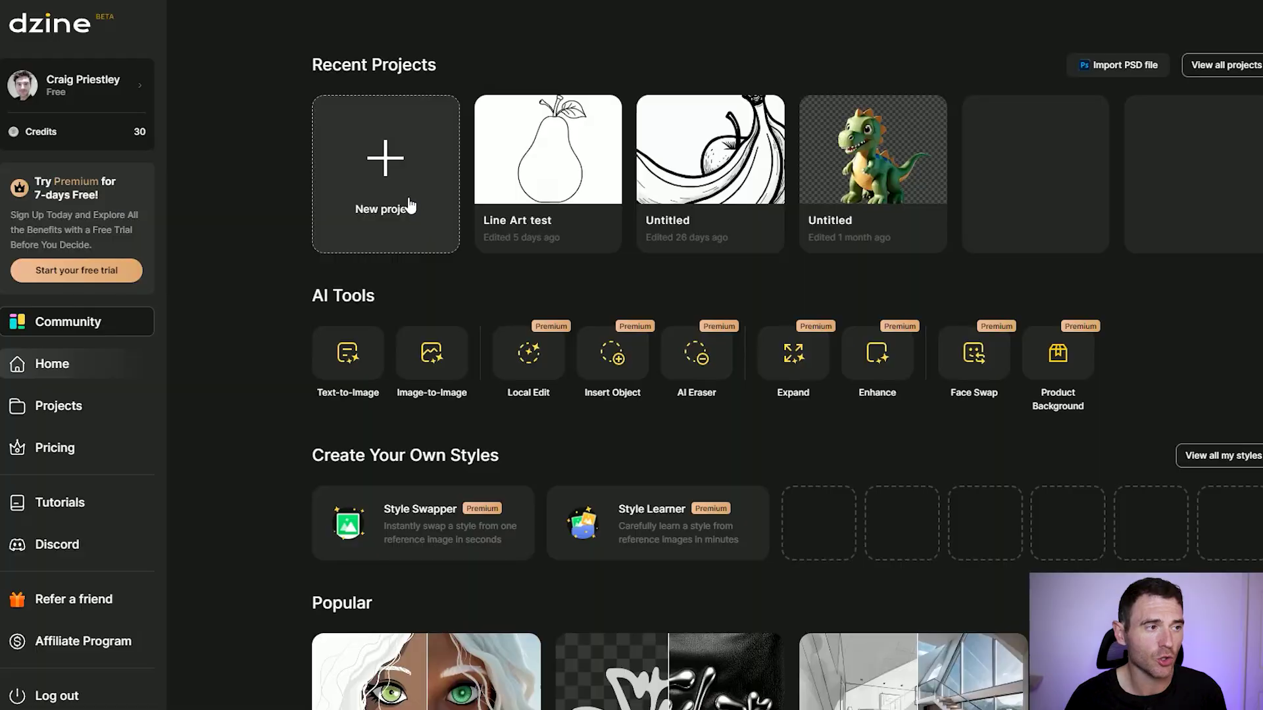
- Create a new project named 'dinos for kids' with an empty 1536 × 1536 canvas
left_click(410, 205)
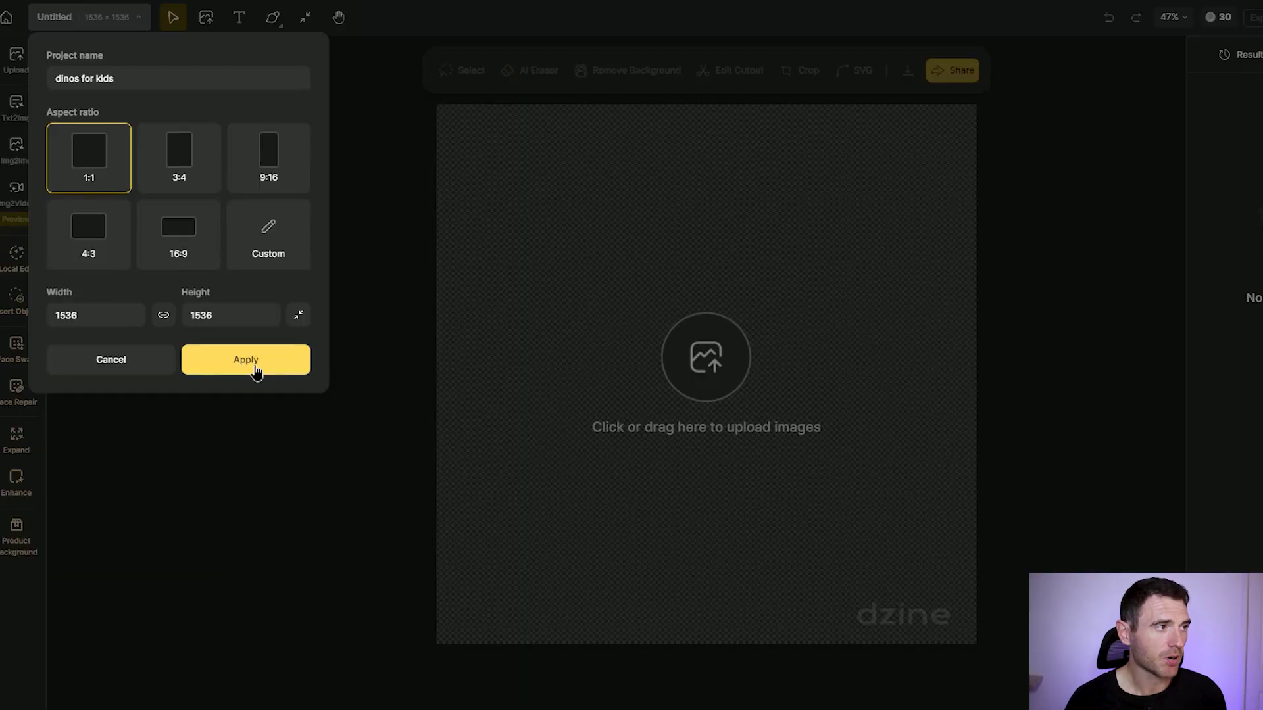
left_click(256, 371)
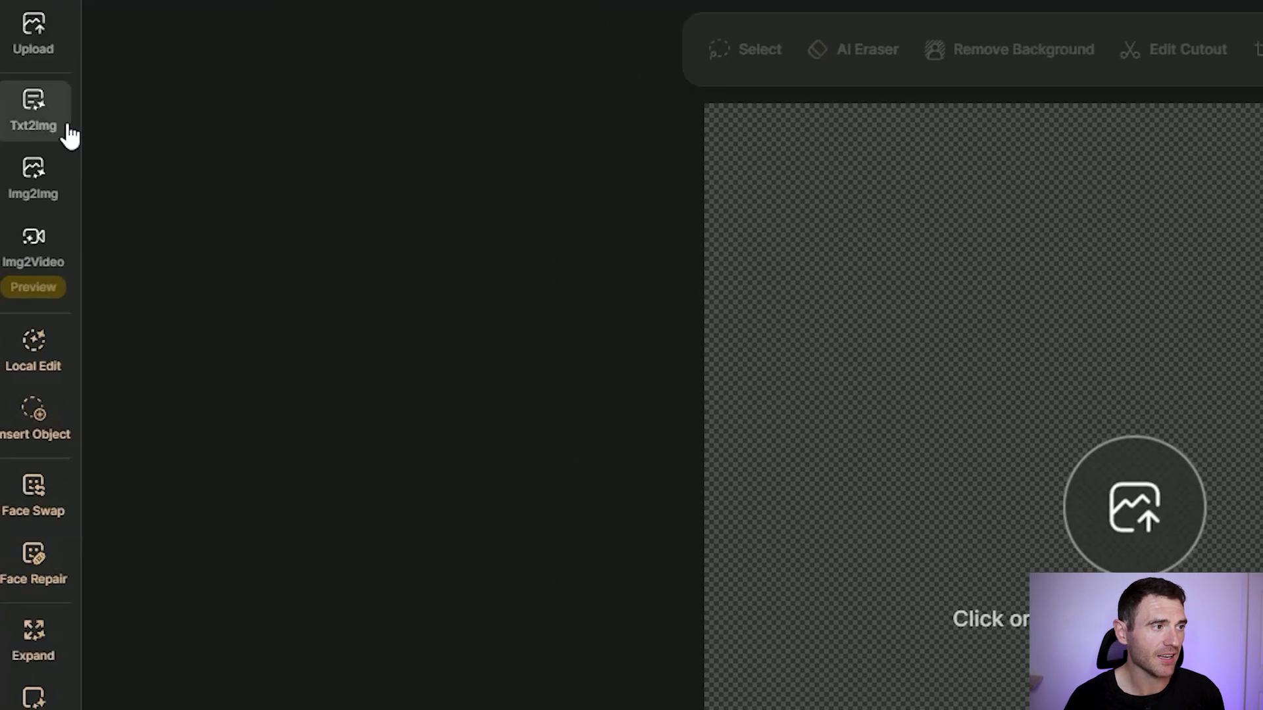
- Pick the Dzine Line Art v1 style for text-to-image generation
left_click(36, 118)
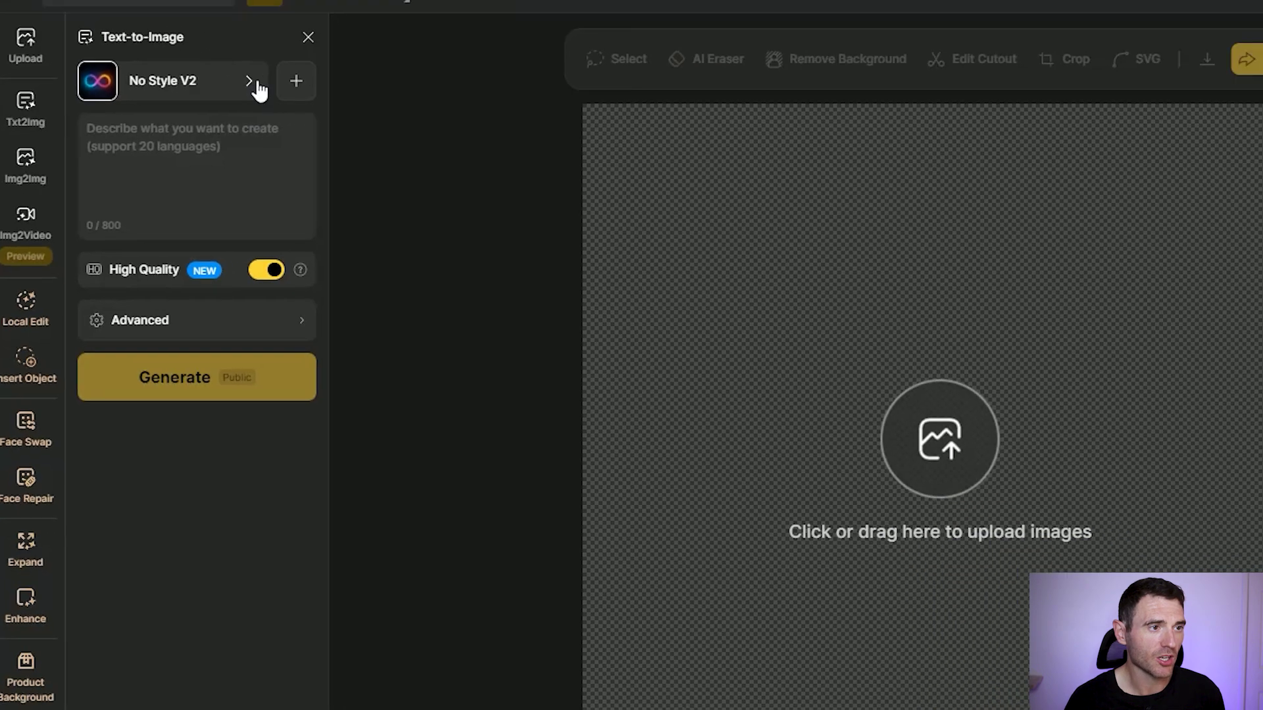
left_click(311, 76)
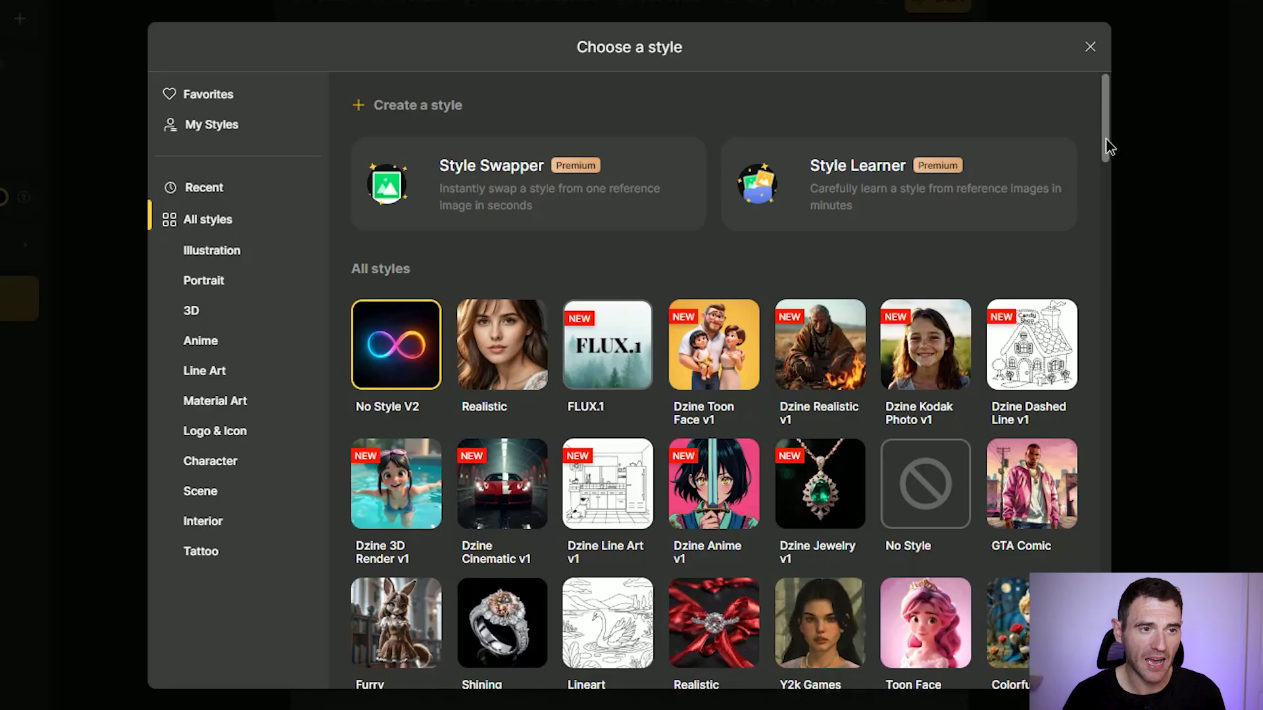
scroll(1103, 147, "down", 3)
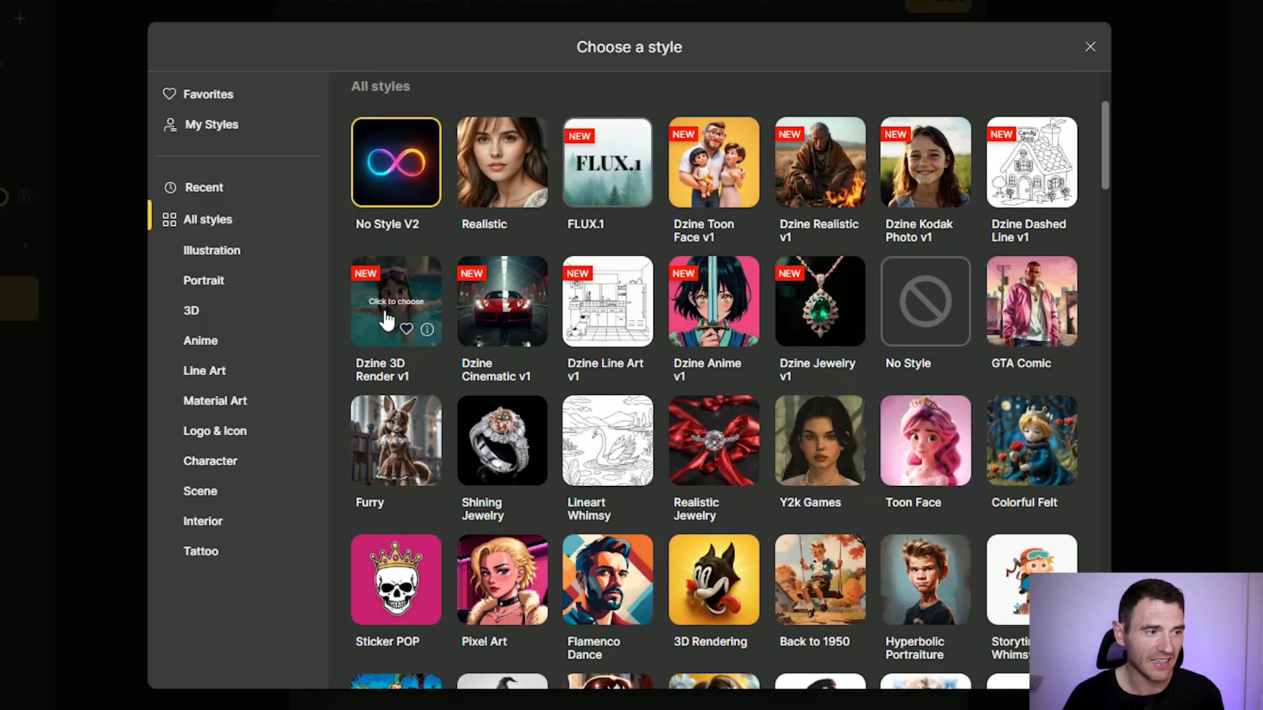
scroll(400, 307, "down", 5)
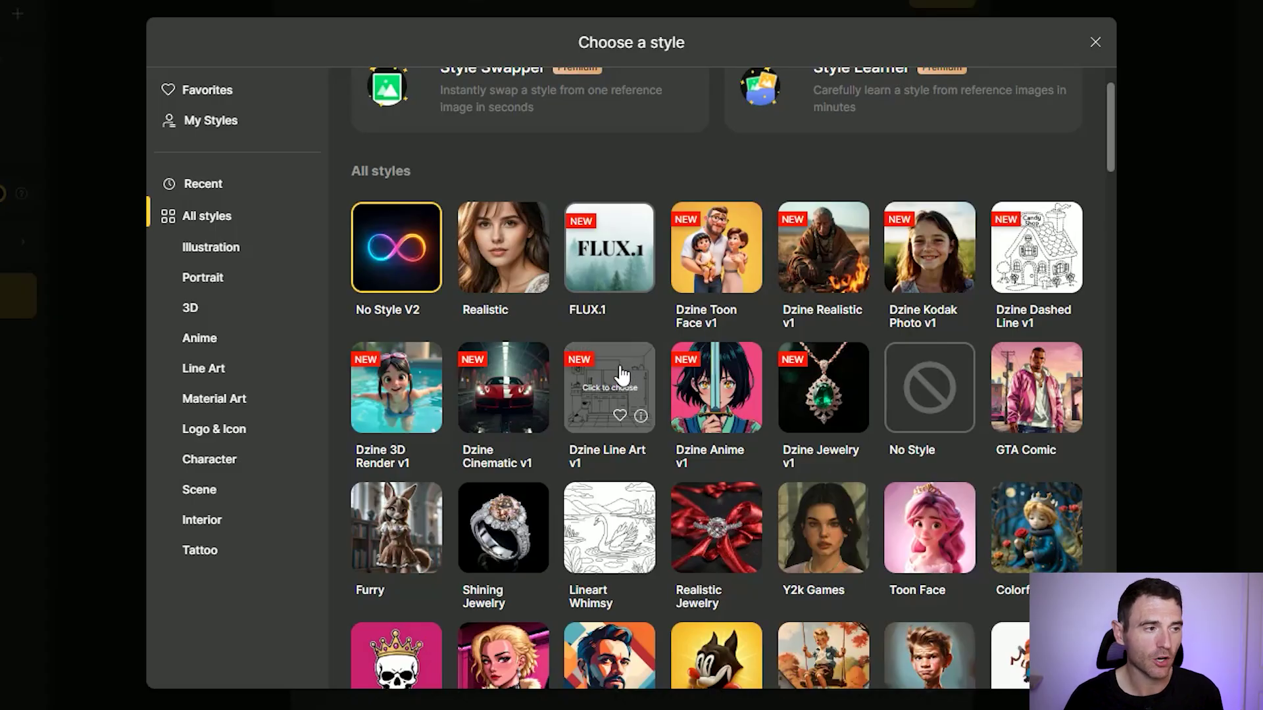
left_click(621, 376)
- Generate two images from the prompt 'cute t-rex wearing sunglasses on a skateboard' on a white background
left_click(128, 148)
type("cute t-rex wearing sunglasses on a skateboard, white background")
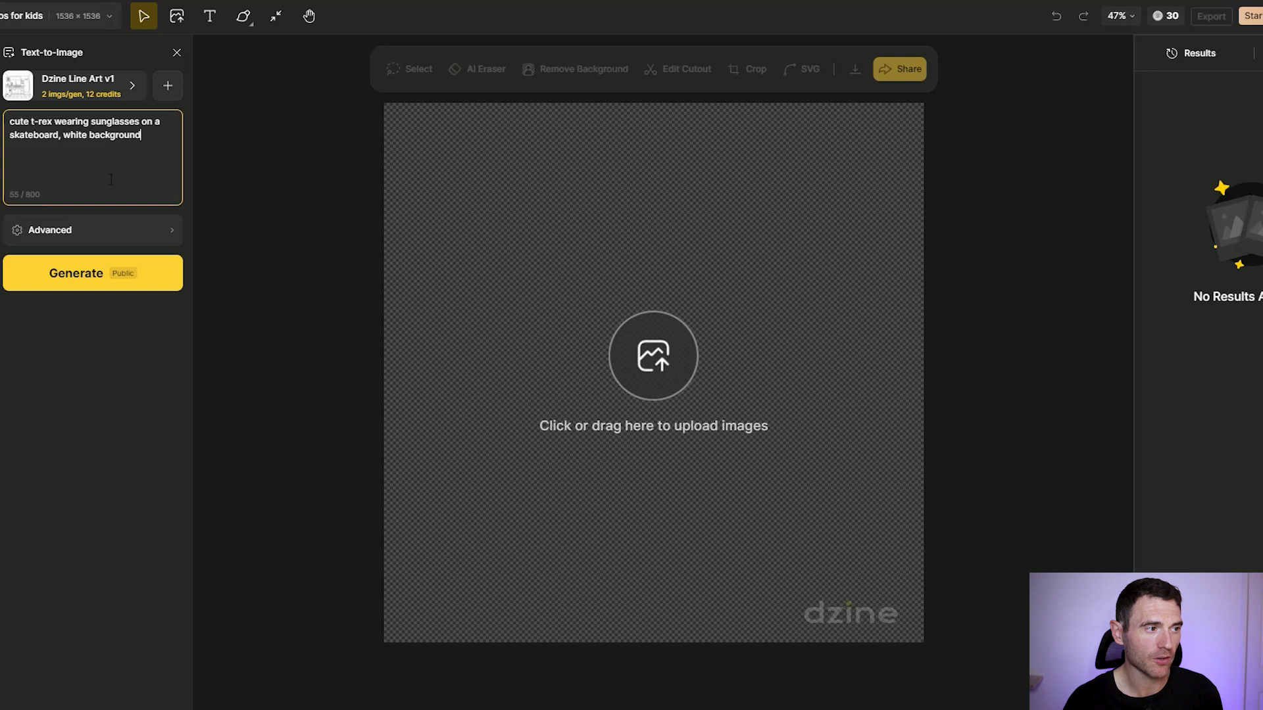
left_click(112, 275)
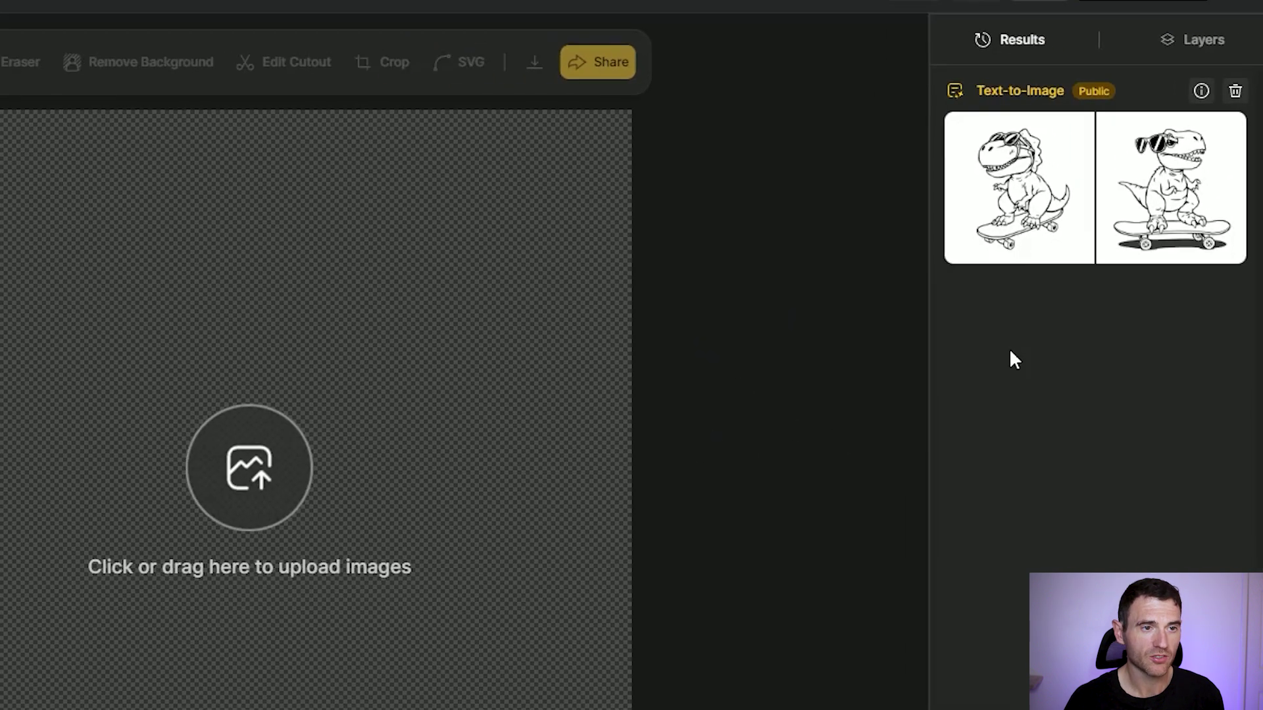
- Compare both results, place the first T-rex on the canvas, and try AI Eraser
left_click(1092, 253)
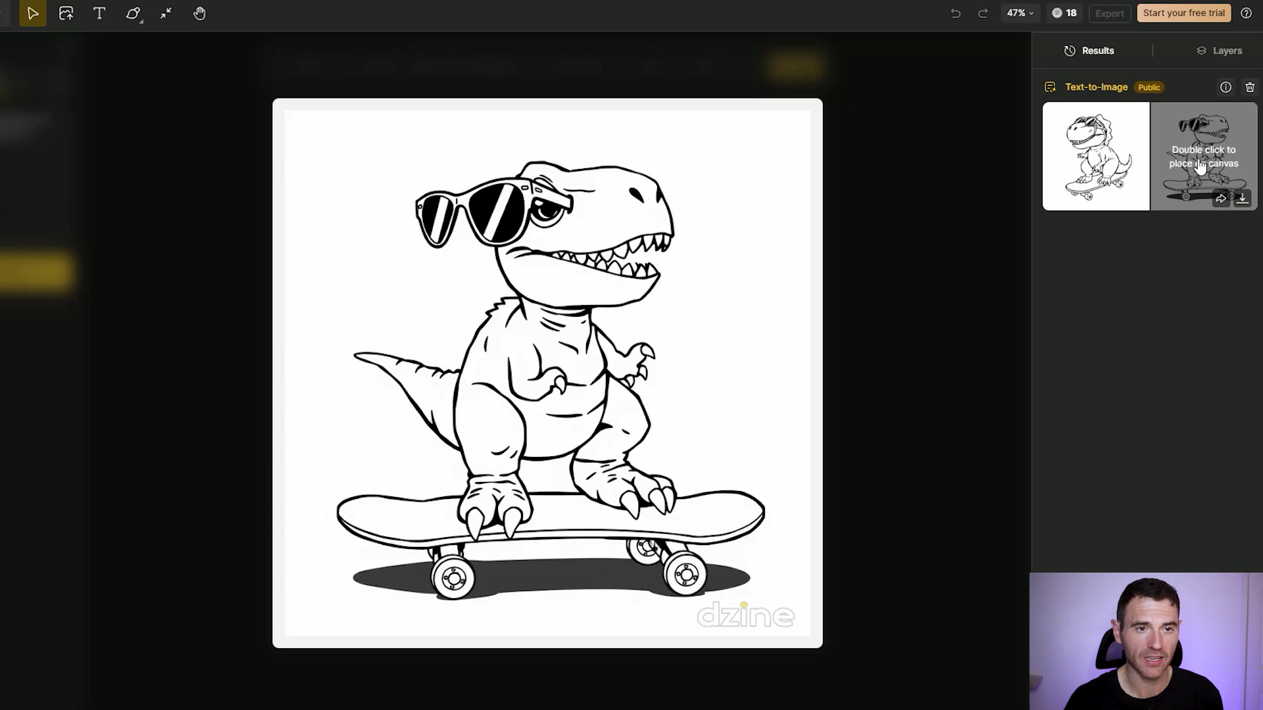
left_click(1117, 150)
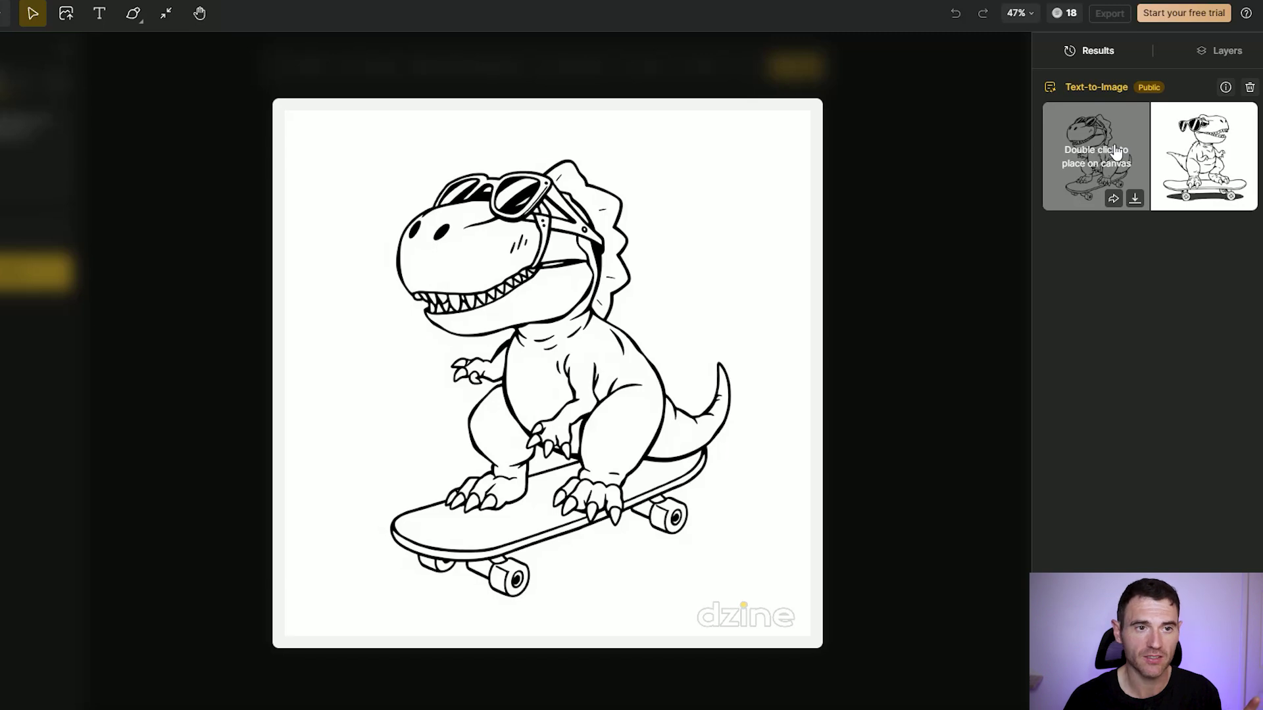
double_click(1120, 148)
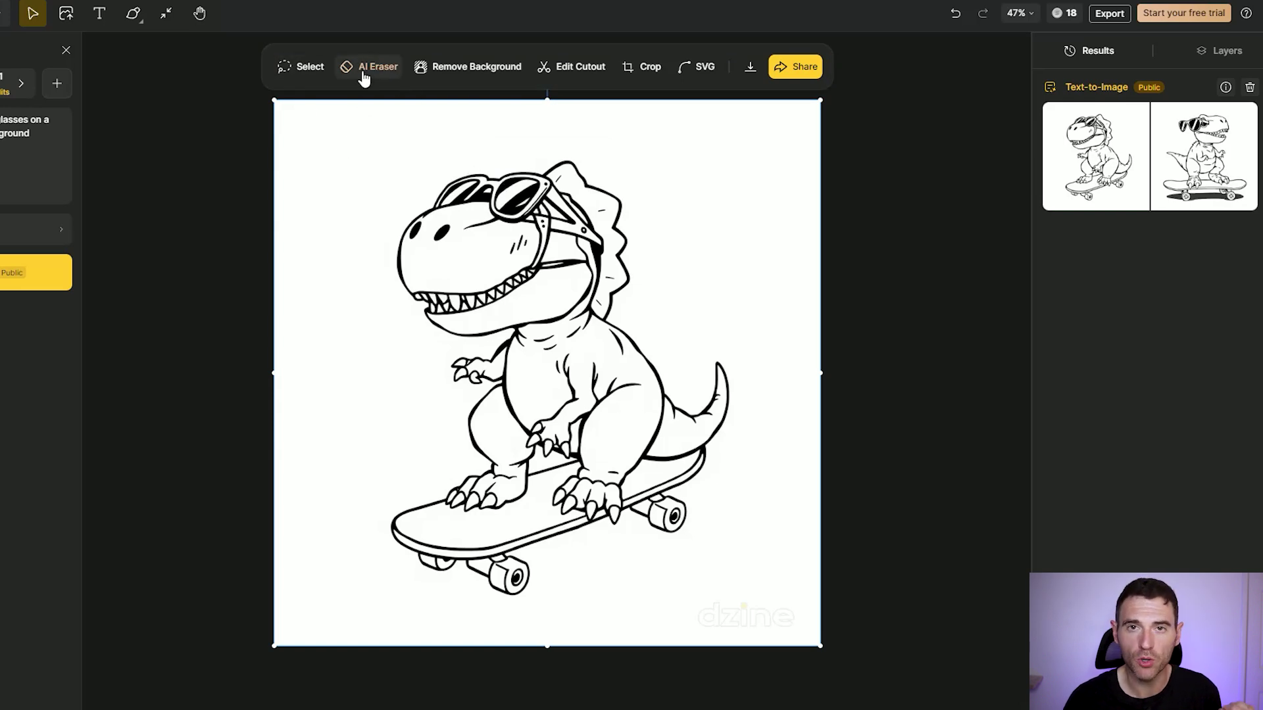
left_click(364, 70)
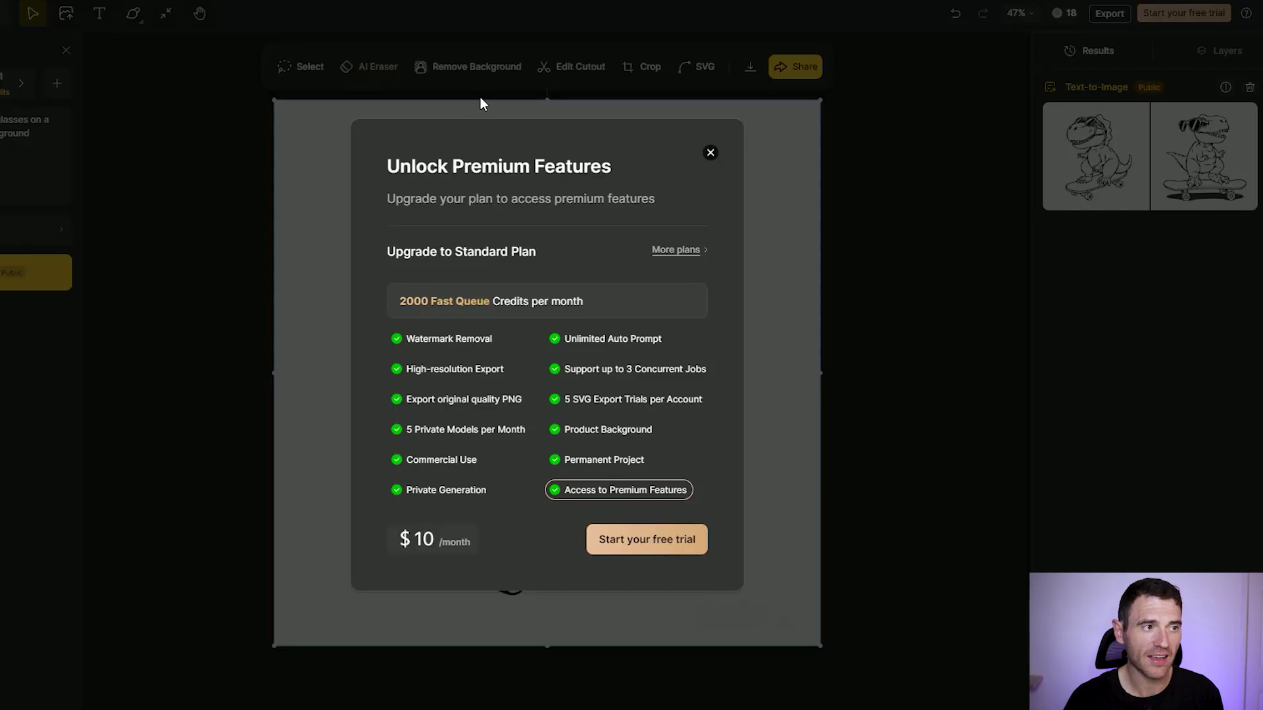
- Close the Unlock Premium Features upgrade offer
left_click(710, 154)
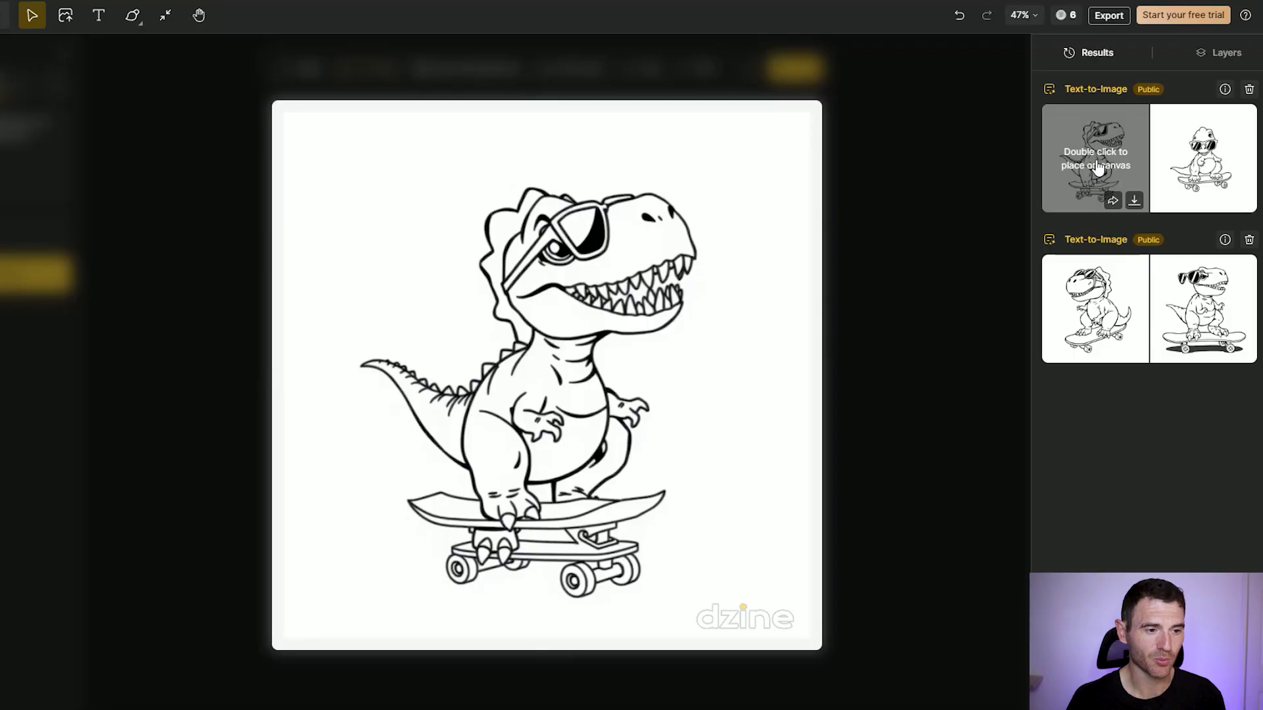
- Place the second-batch T-rex and scale it slightly larger than the canvas frame
double_click(1215, 159)
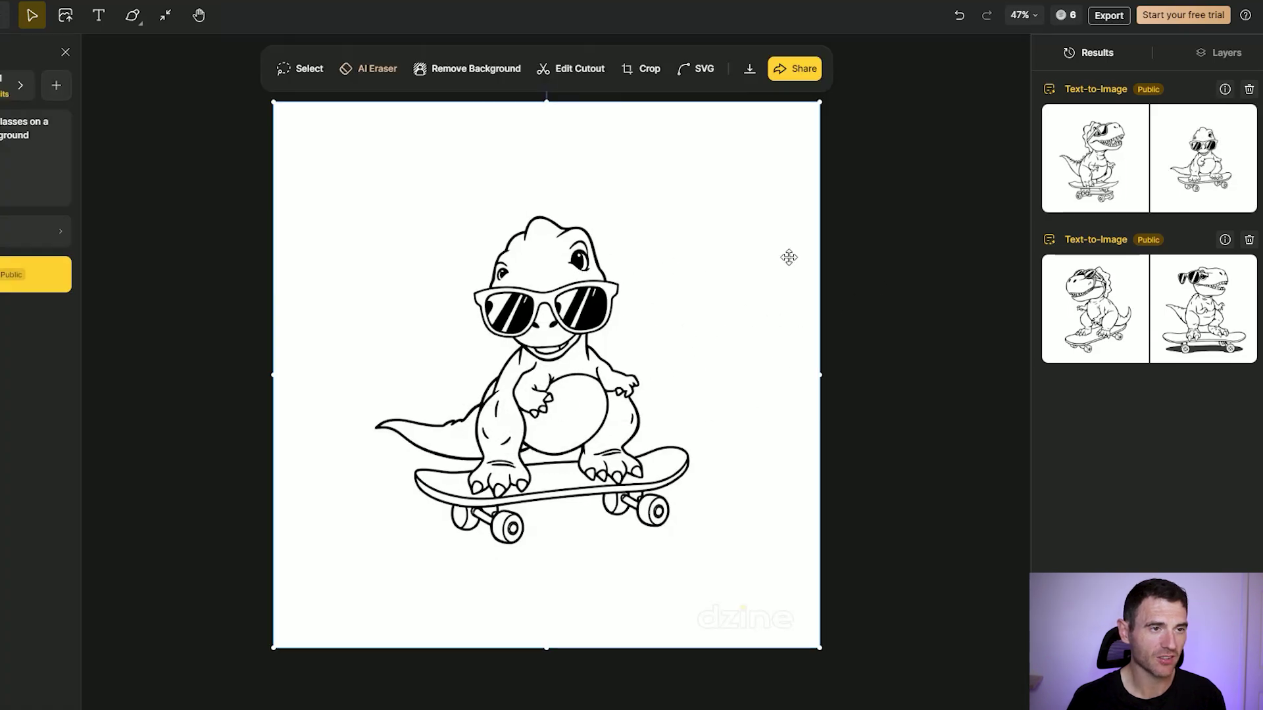
left_click_drag(815, 108, 941, 51)
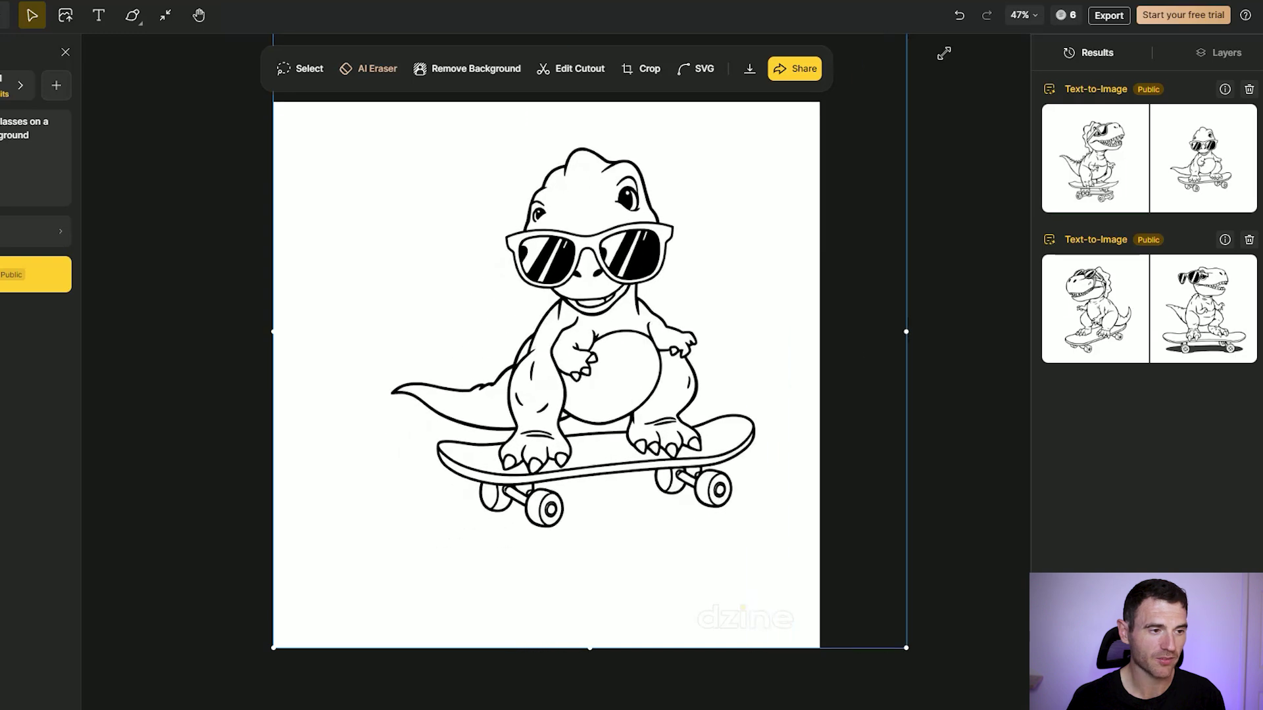
left_click_drag(732, 228, 698, 259)
mouse_move(861, 676)
left_mouse_down()
mouse_move(894, 696)
mouse_move(871, 682)
left_mouse_up()
left_click_drag(657, 462, 655, 463)
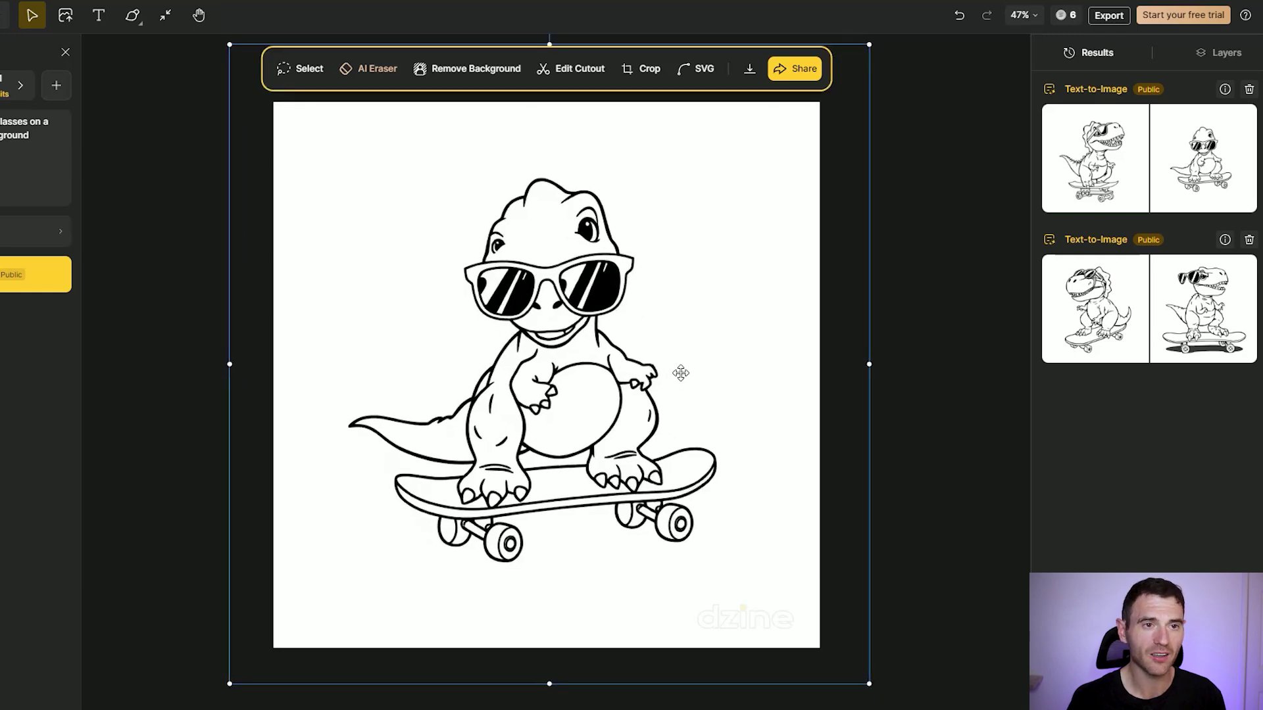
- Download the T-rex coloring page with Save as image
left_click(750, 75)
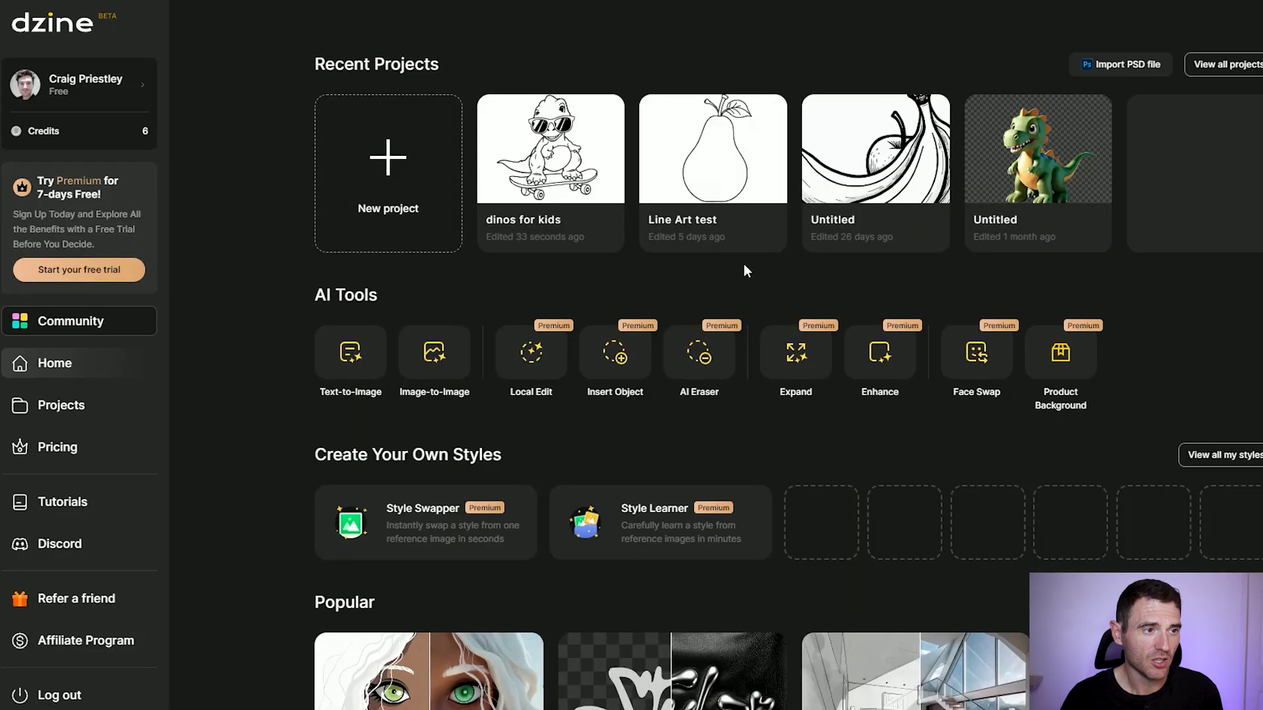
- Open the Line Art test project from Recent Projects
left_click(726, 190)
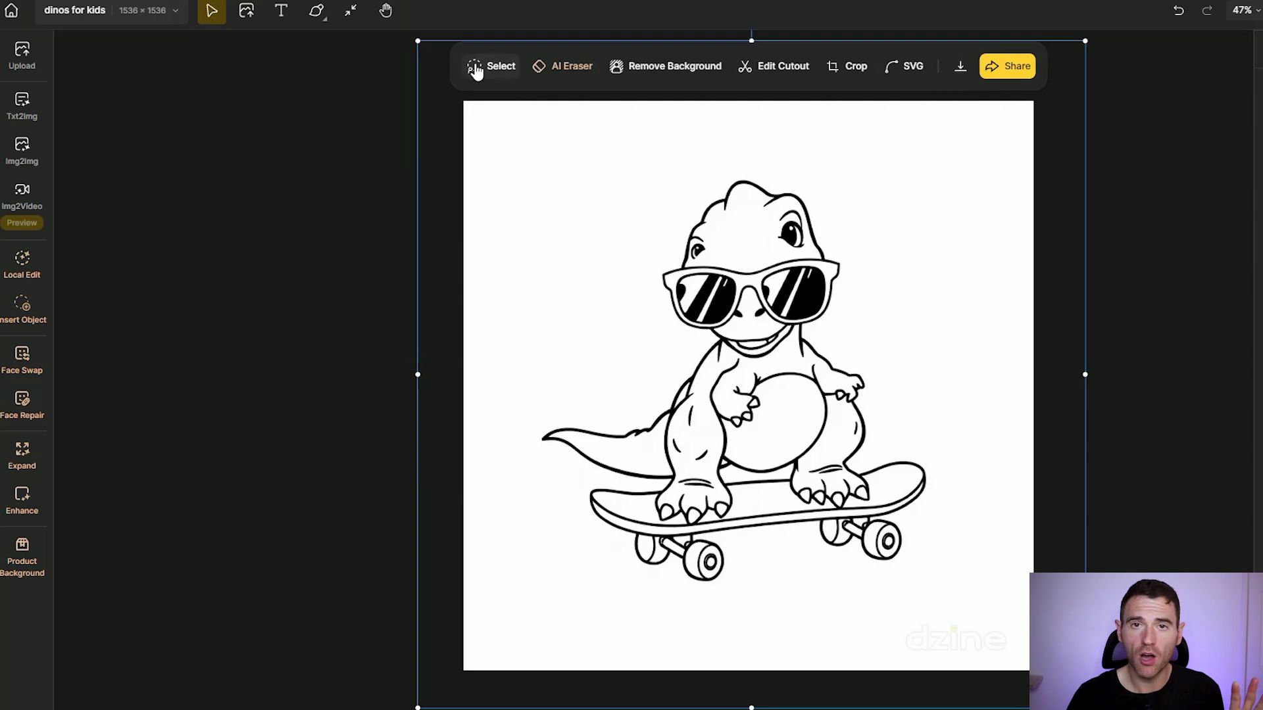
- Choose the Rubber Hose illustration style for Img2Img restyling
left_click(19, 149)
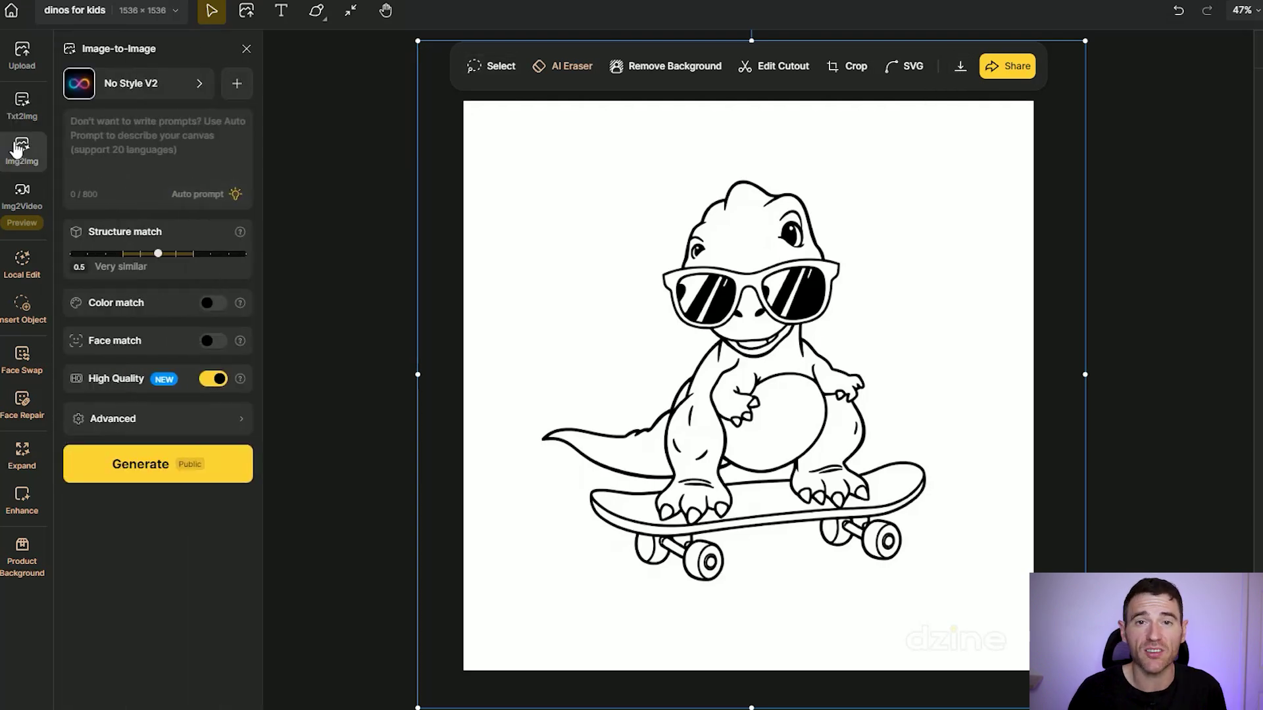
left_click(194, 86)
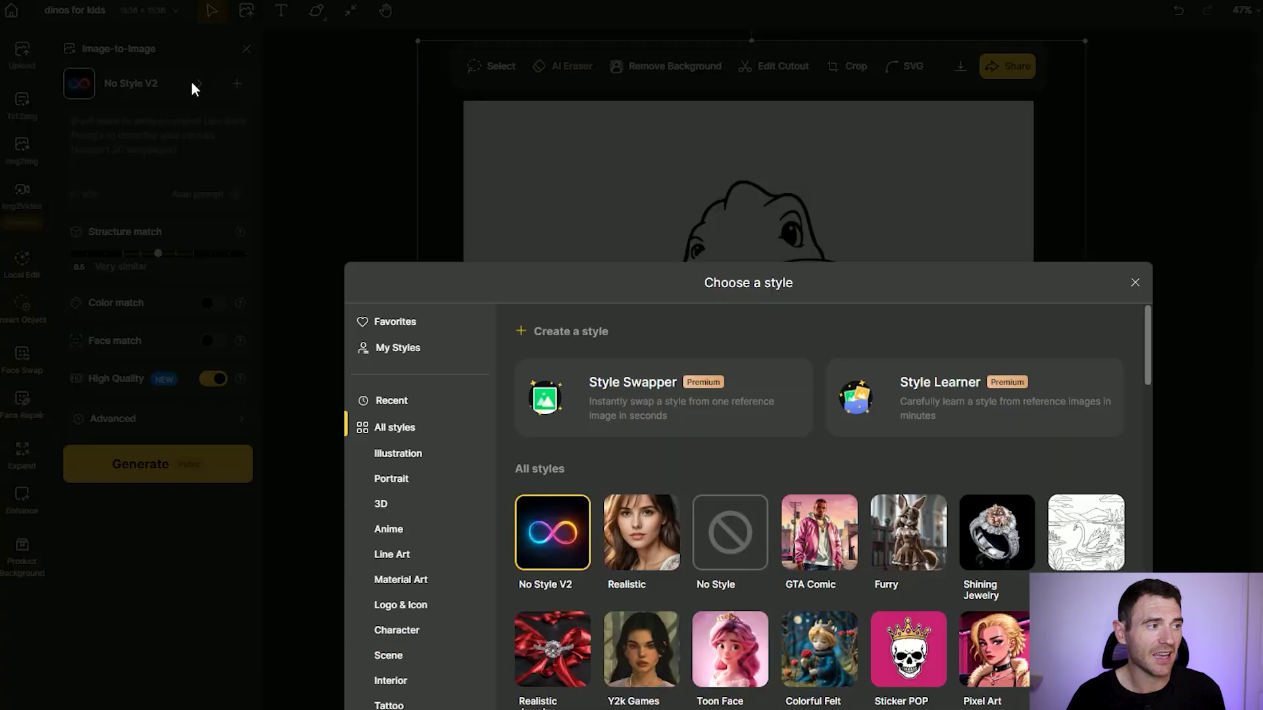
scroll(855, 487, "down", 3)
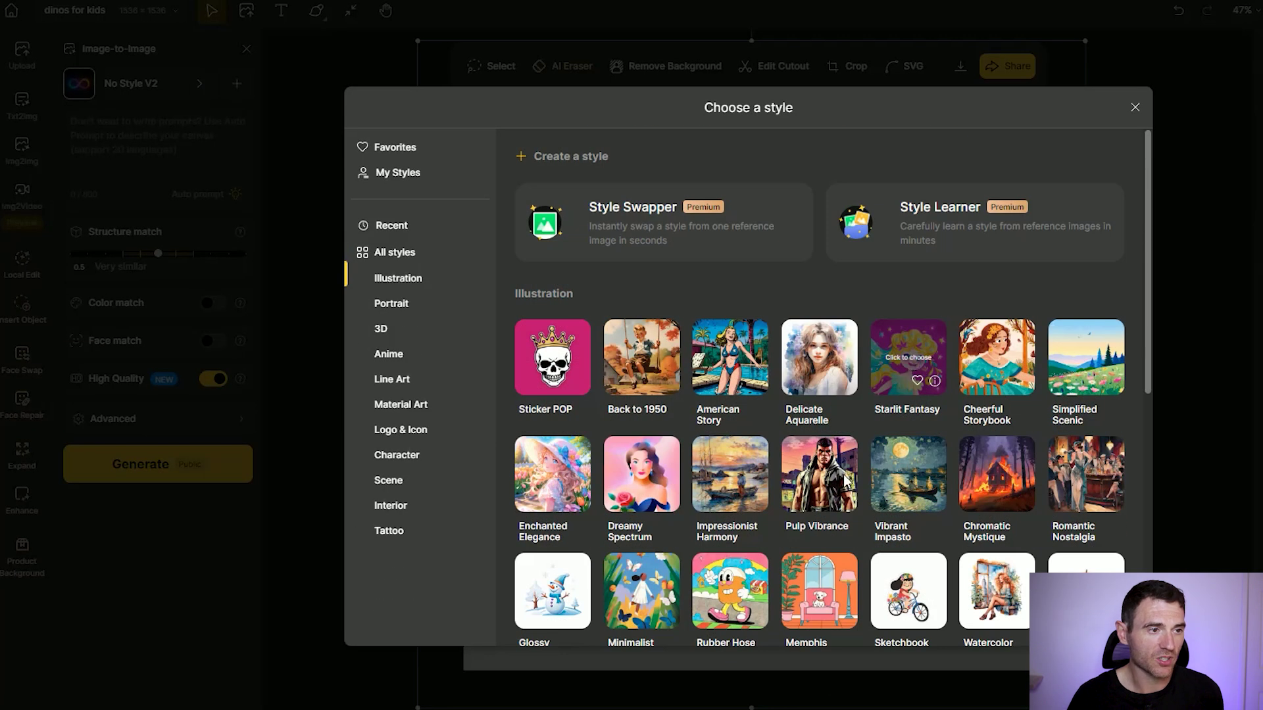
left_click(722, 581)
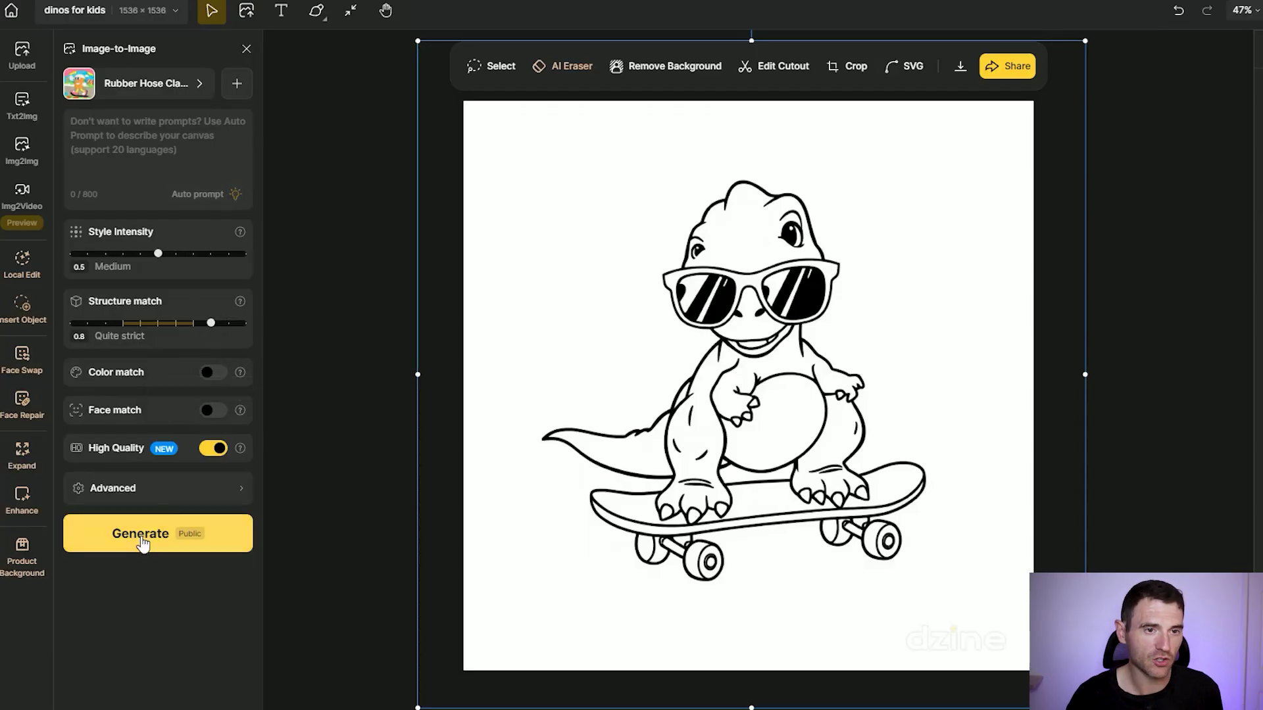
- Generate Rubber Hose restyles at style intensity 0.5 and structure match 0.8
left_click(142, 540)
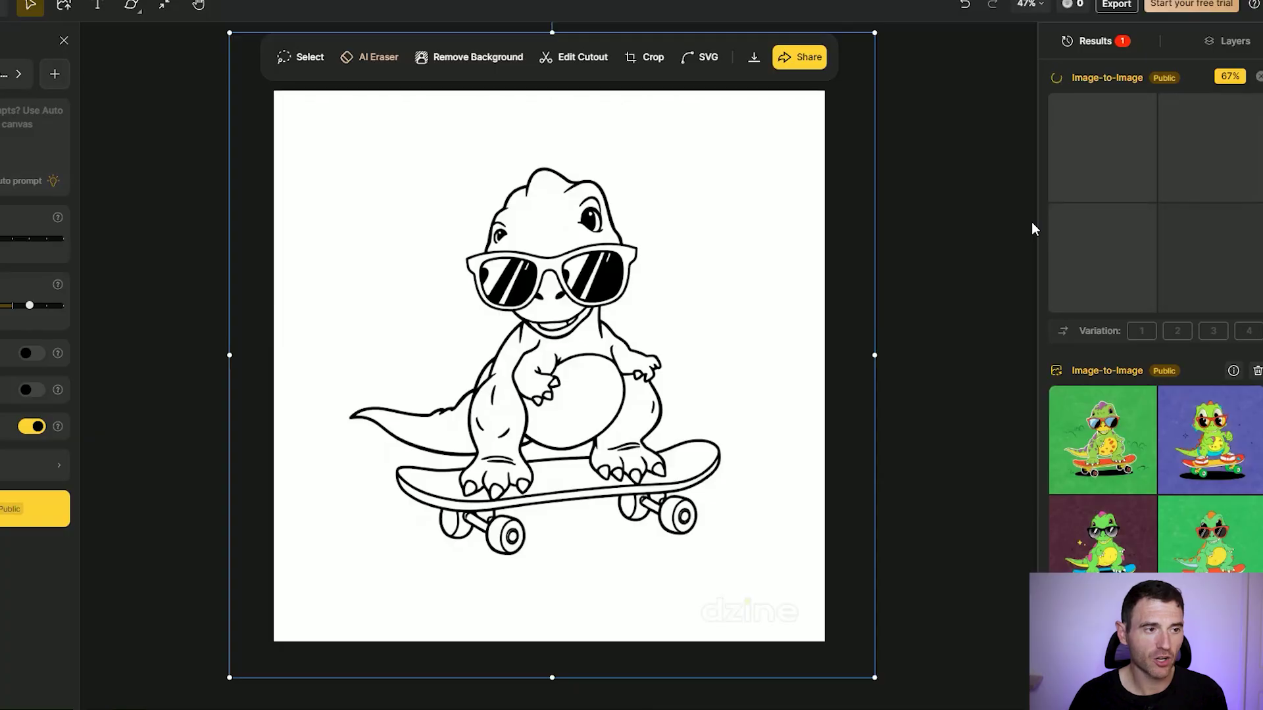
mouse_move(1205, 432)
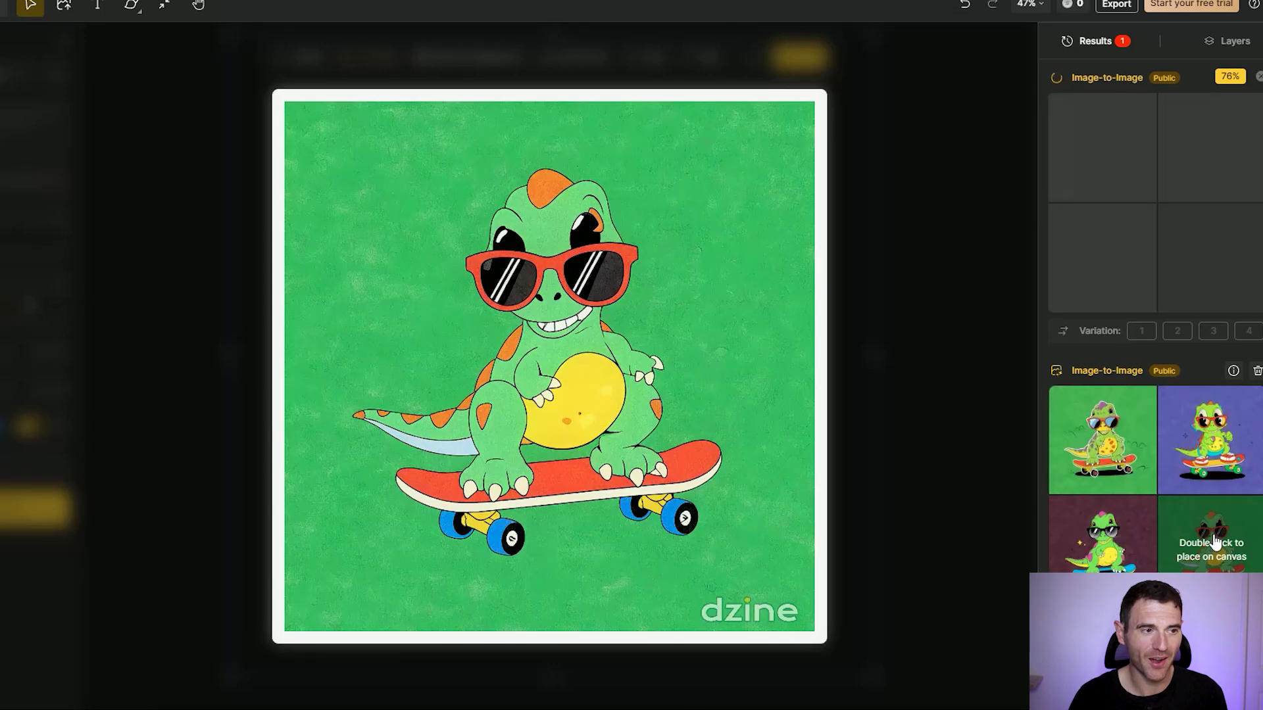
mouse_move(1141, 548)
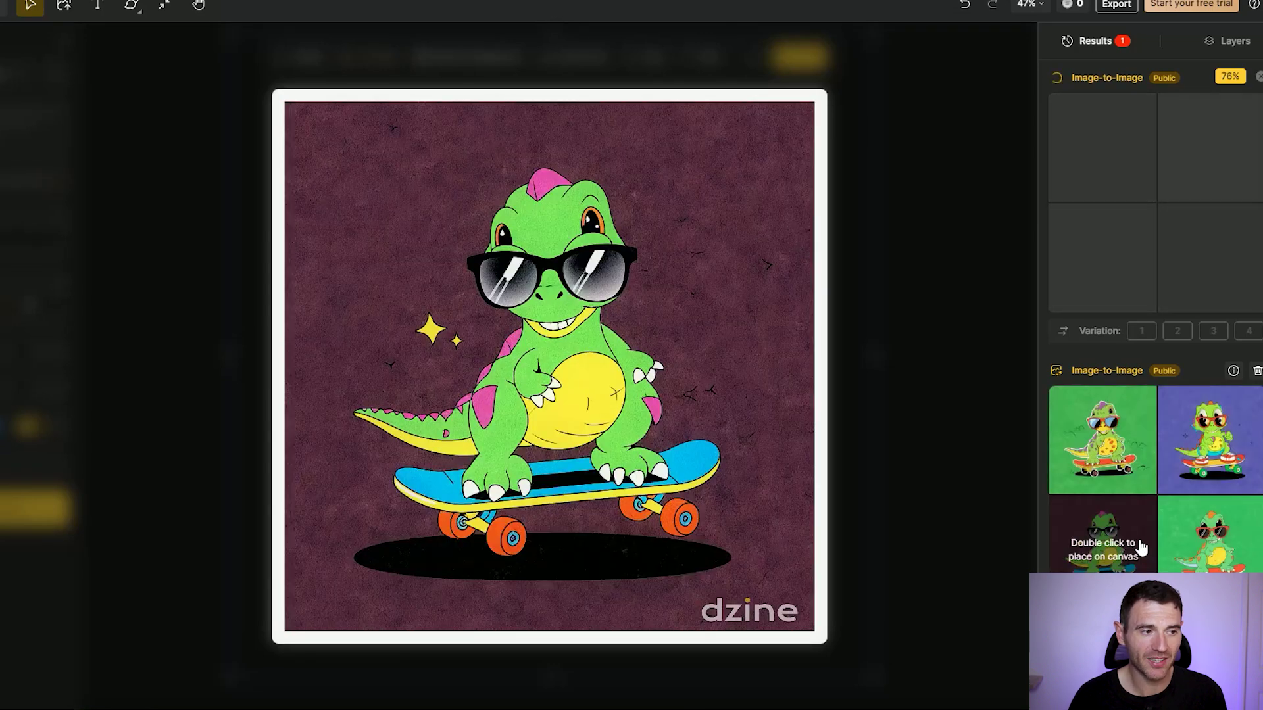
mouse_move(1198, 550)
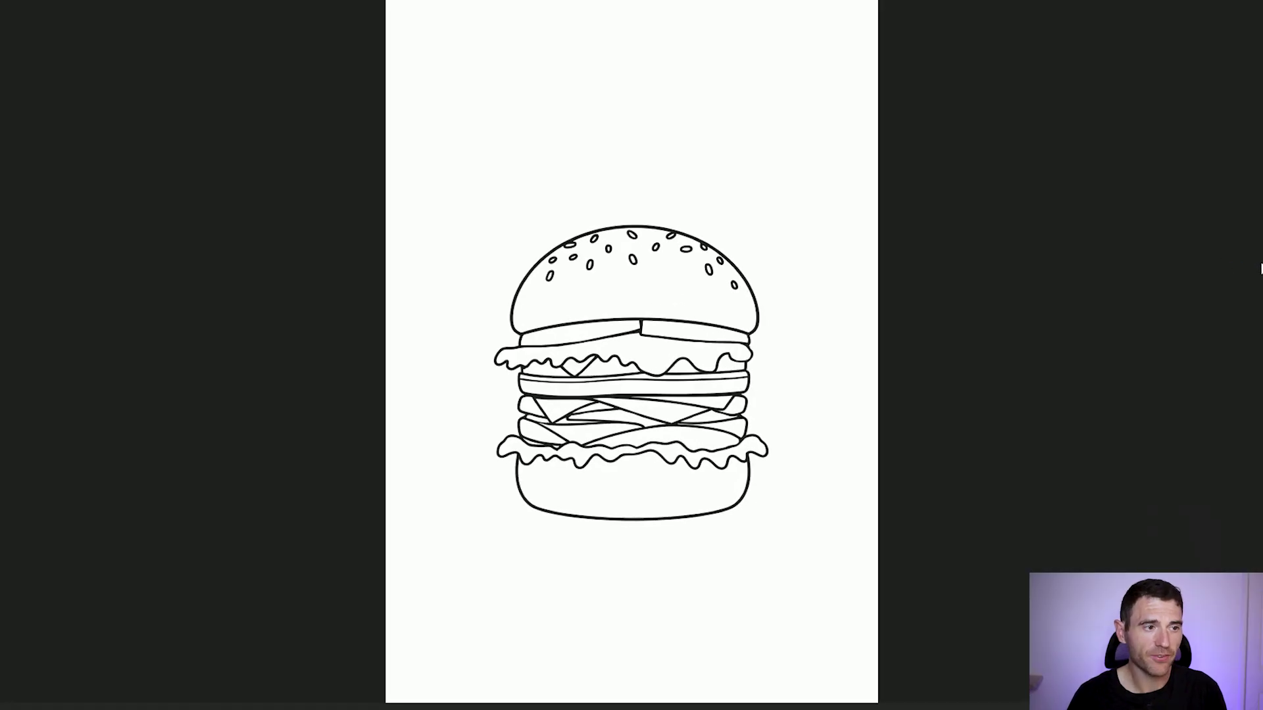
- Step through the coffee mug, pancakes, ice cream, noodle box, camper van, car and island pages
key("Right")
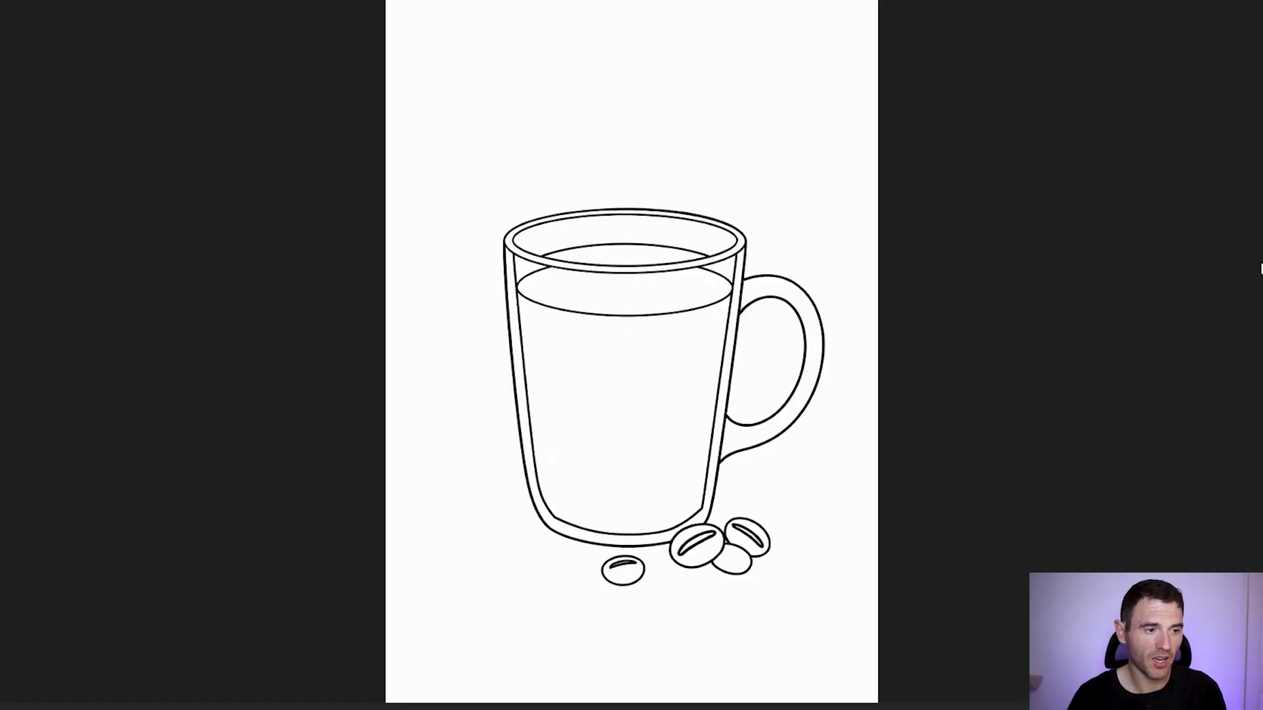
key("Right")
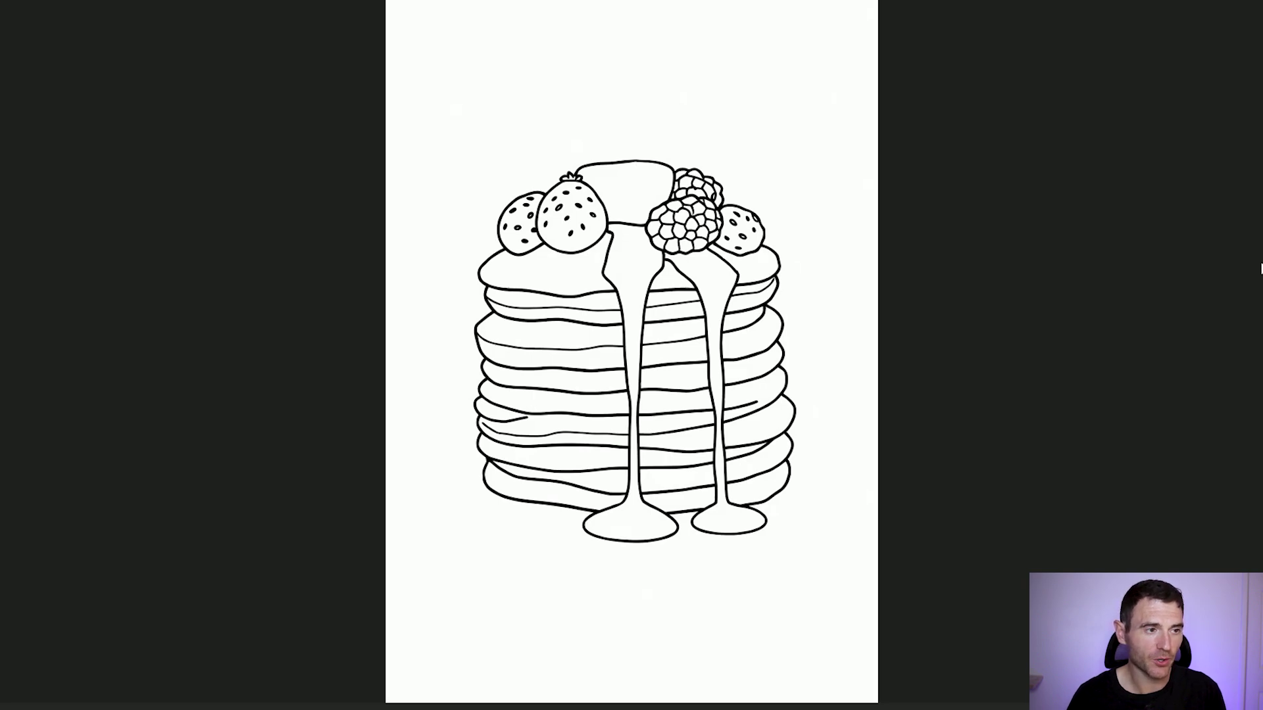
key("Right")
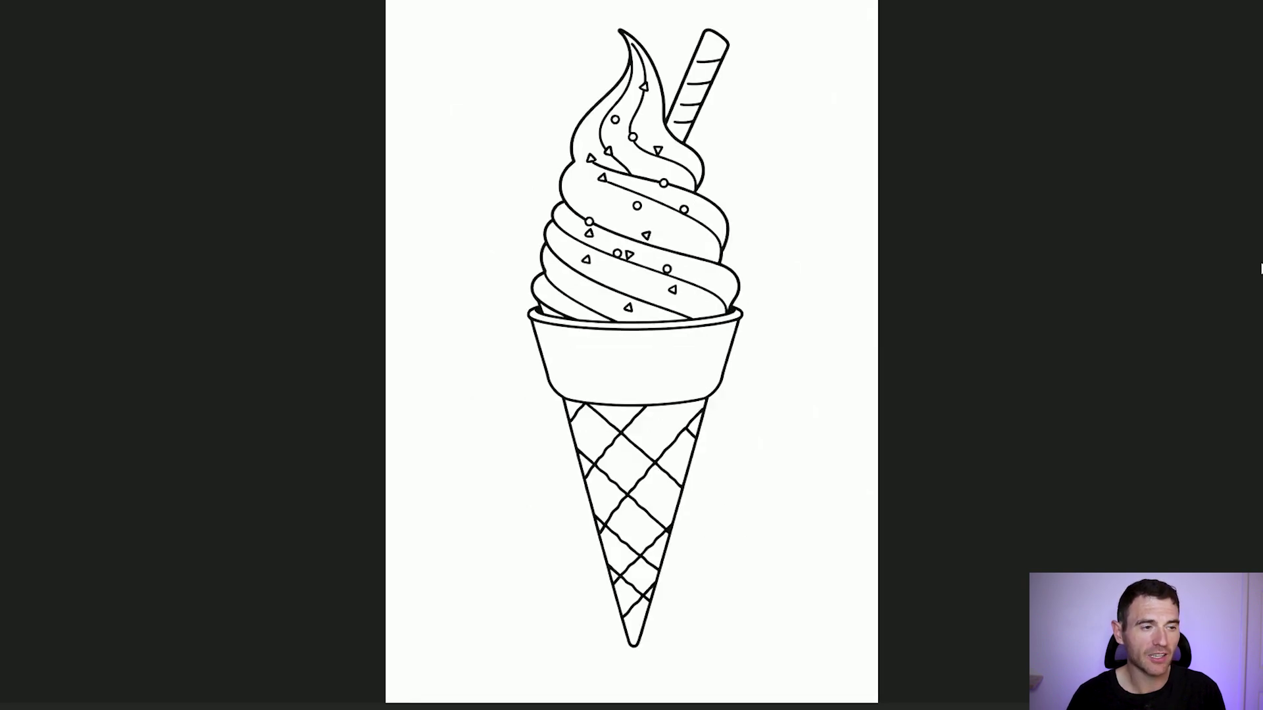
key("Right")
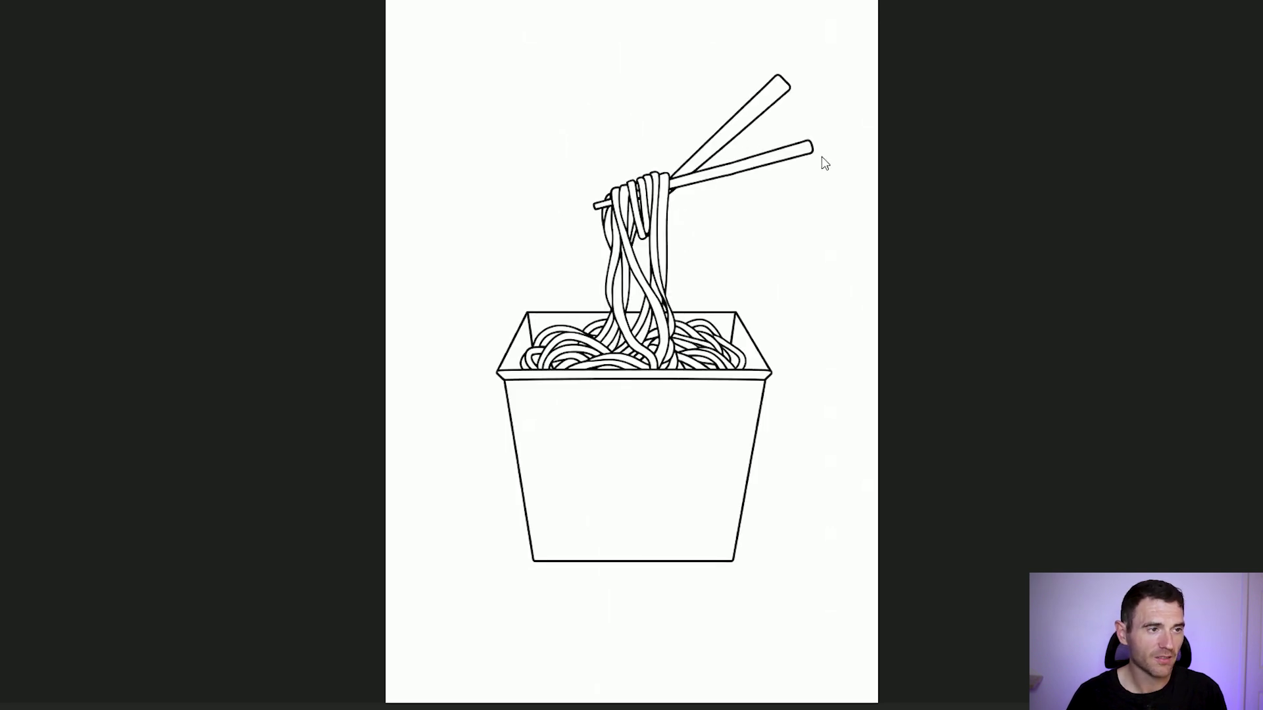
key("Right")
key("Right")
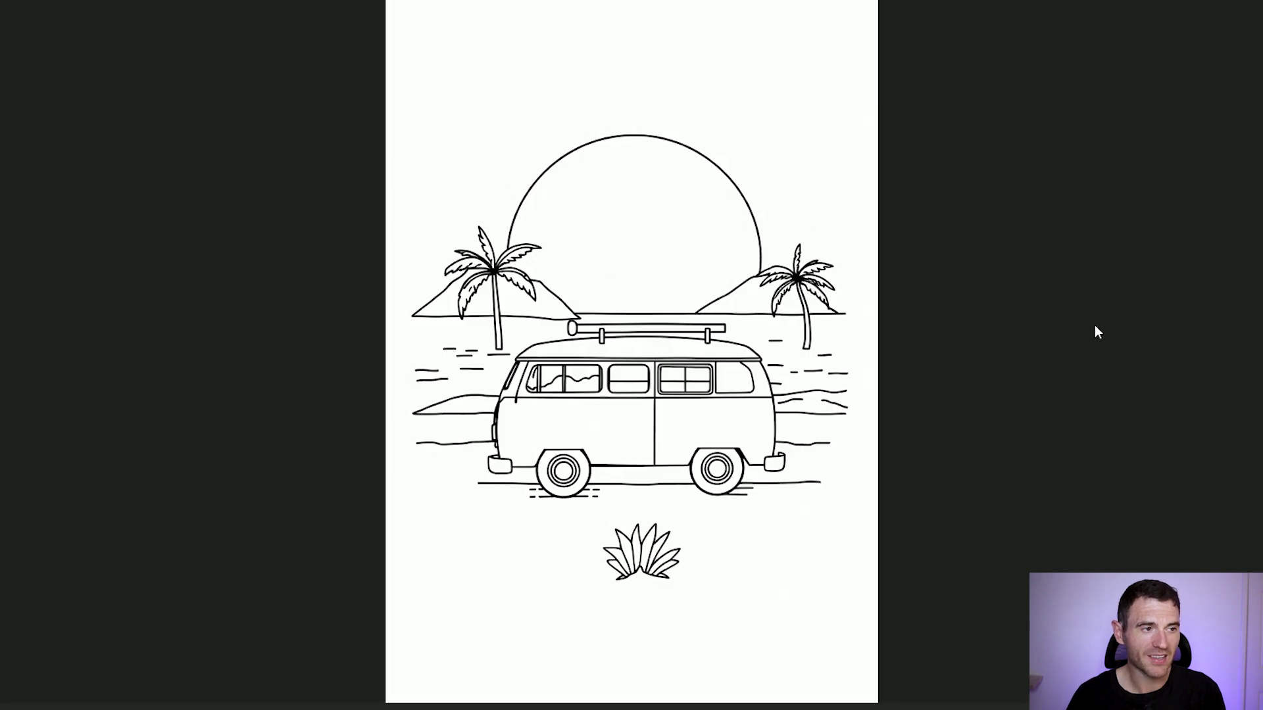
key("Right")
key("Right")
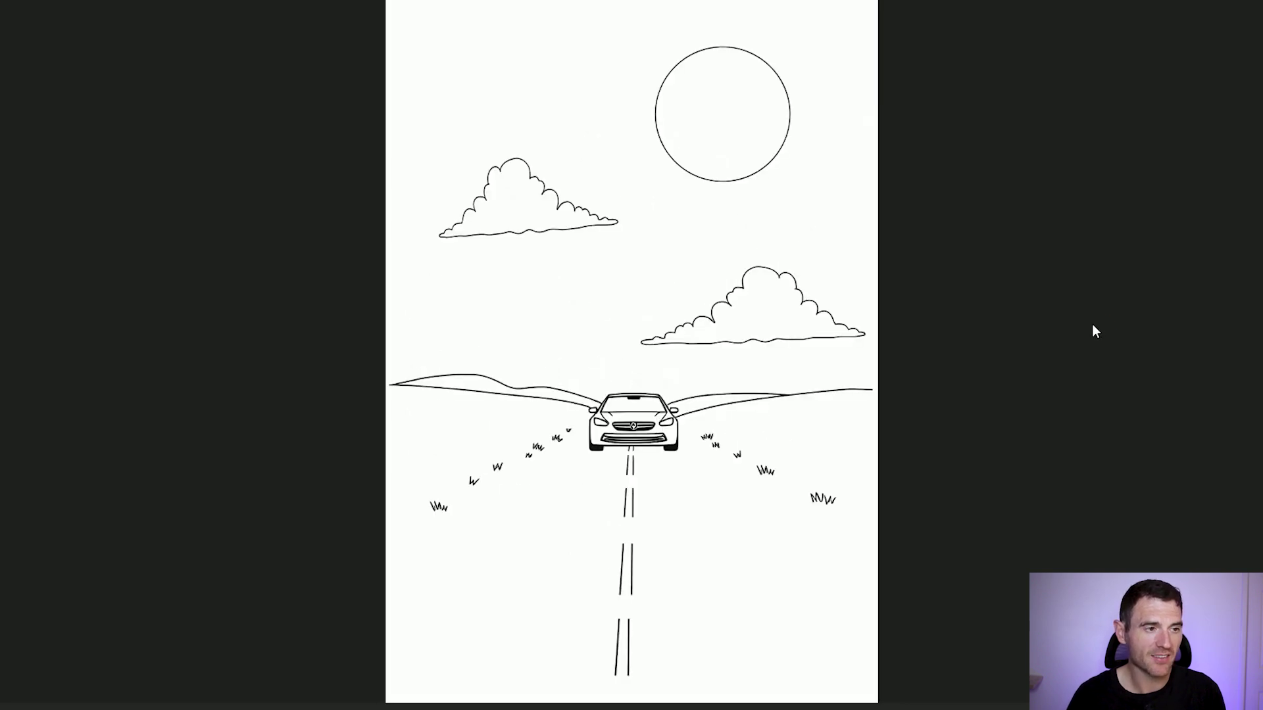
key("Right")
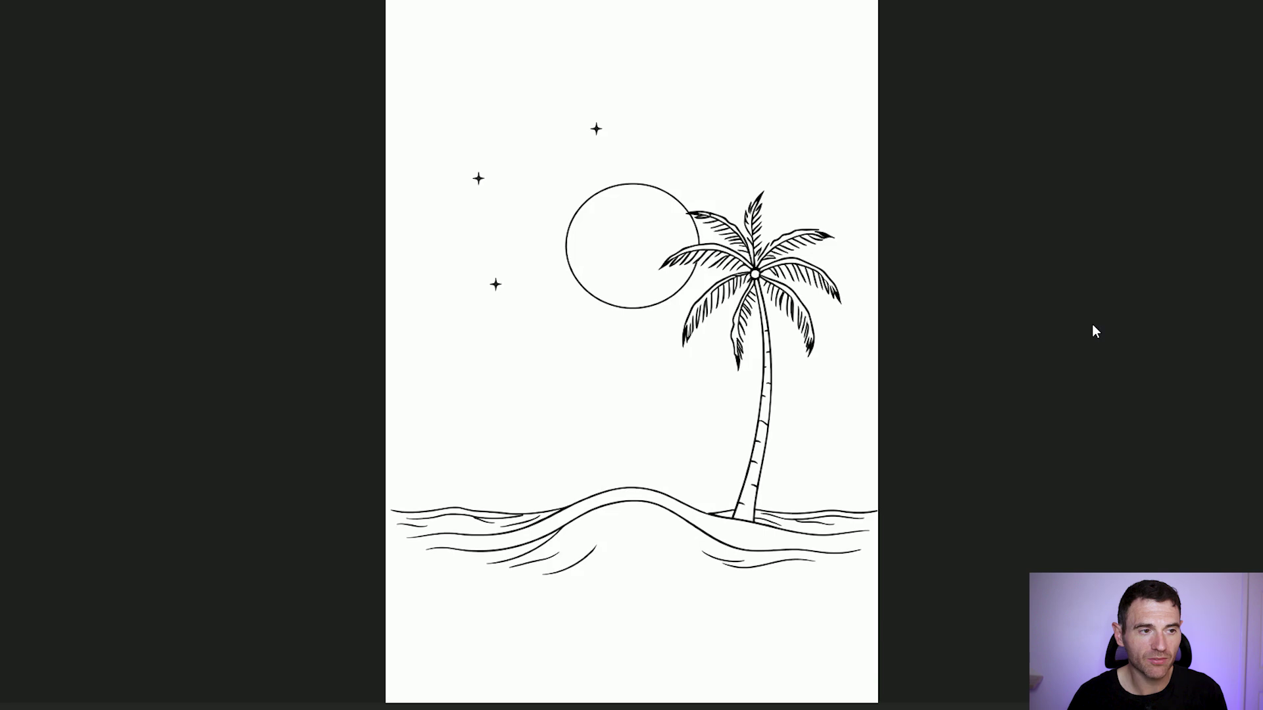
key("Right")
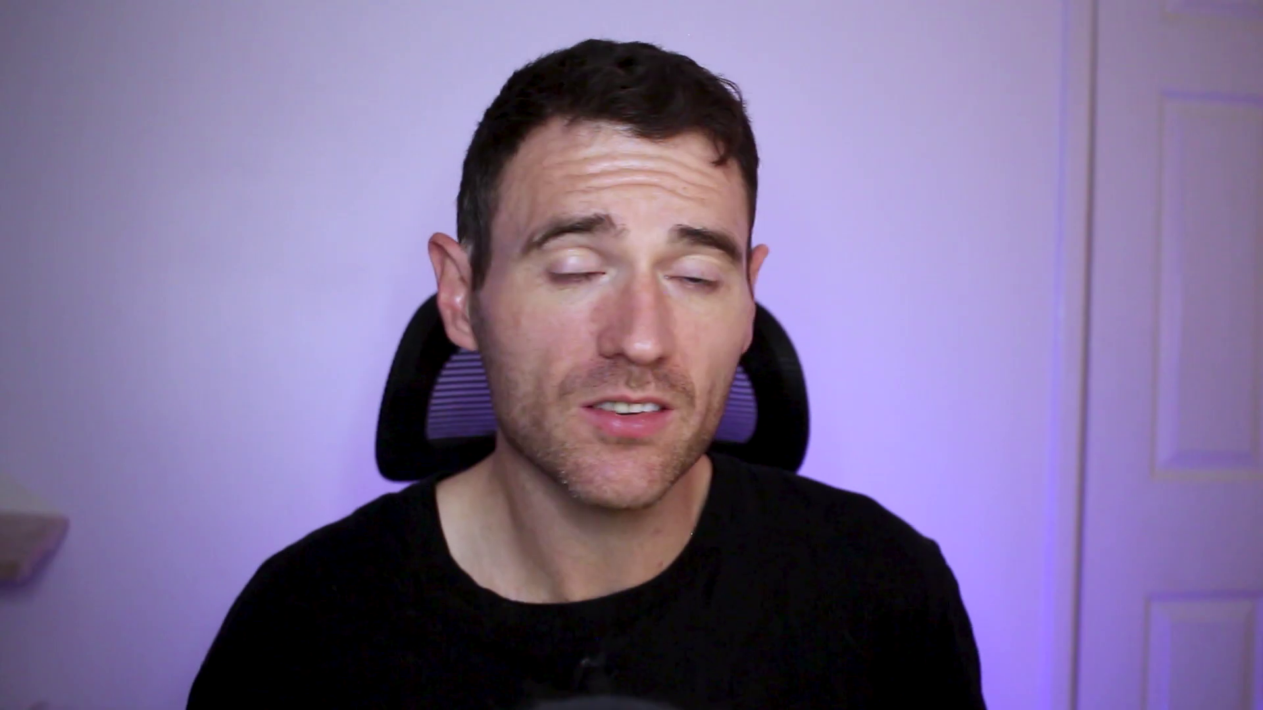